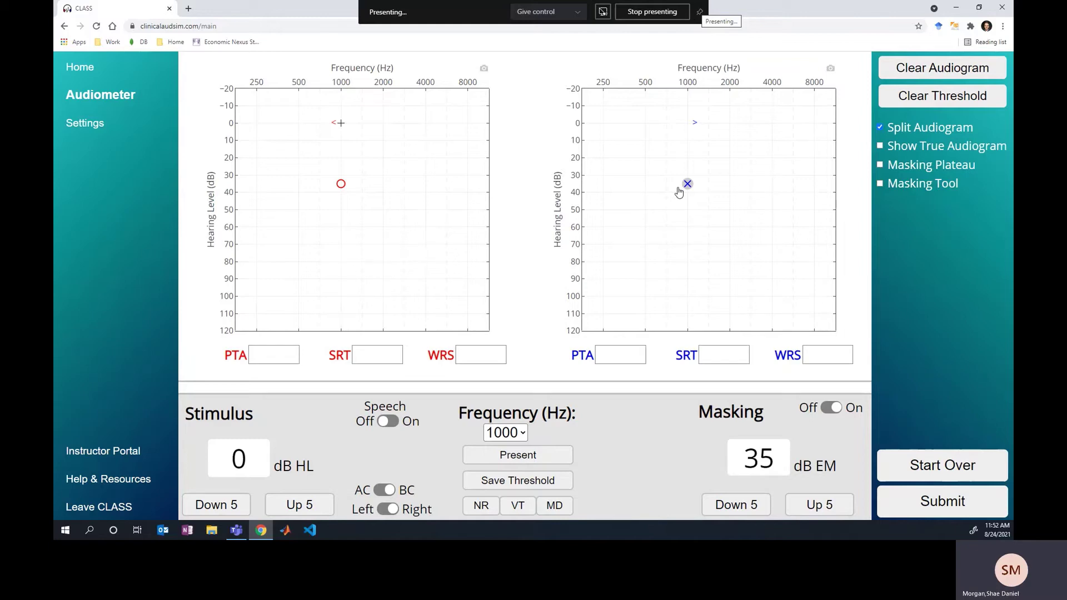
Set the masking level to 45 dB EM and present the bone-conduction tone at 0 dB HL
{"action": "key", "text": "Up"}
{"action": "key", "text": "Up"}
{"action": "key", "text": "Up"}
{"action": "key", "text": "Up"}
{"action": "key", "text": "Up"}
{"action": "key", "text": "Up"}
{"action": "key", "text": "Down"}
{"action": "key", "text": "Down"}
{"action": "key", "text": "Down"}
{"action": "key", "text": "Down"}
{"action": "key", "text": "space"}
Present the tone at 5 dB HL, raise masking to 50 dB EM, and present it again
{"action": "key", "text": "Up"}
{"action": "key", "text": "space"}
{"action": "key", "text": "Page_Up"}
{"action": "key", "text": "space"}
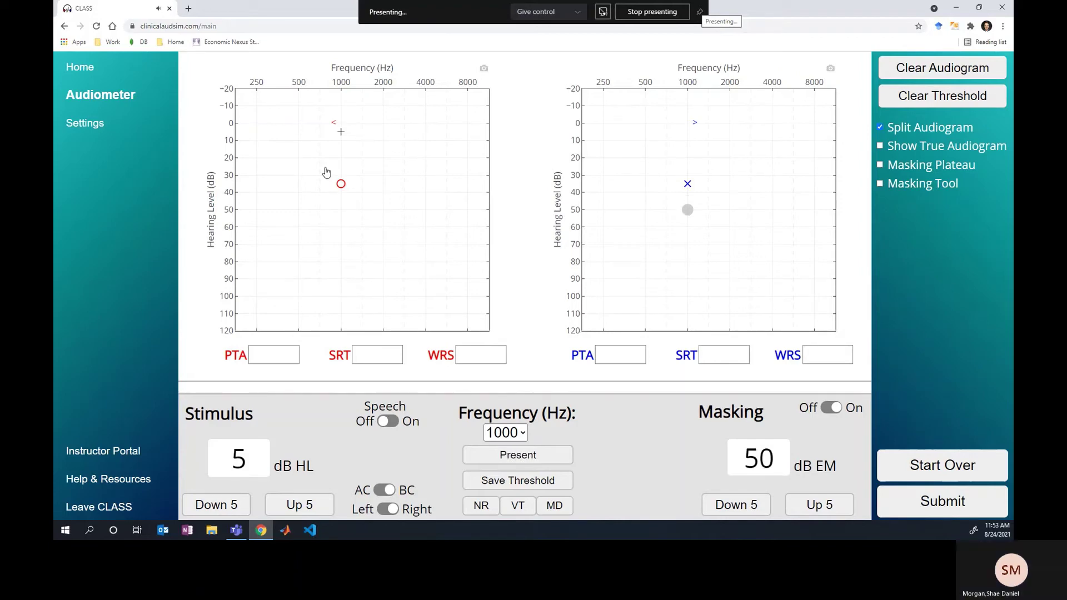
Present the tone at 10 dB HL, raise masking to 55 dB EM, and present it again
{"action": "key", "text": "Up"}
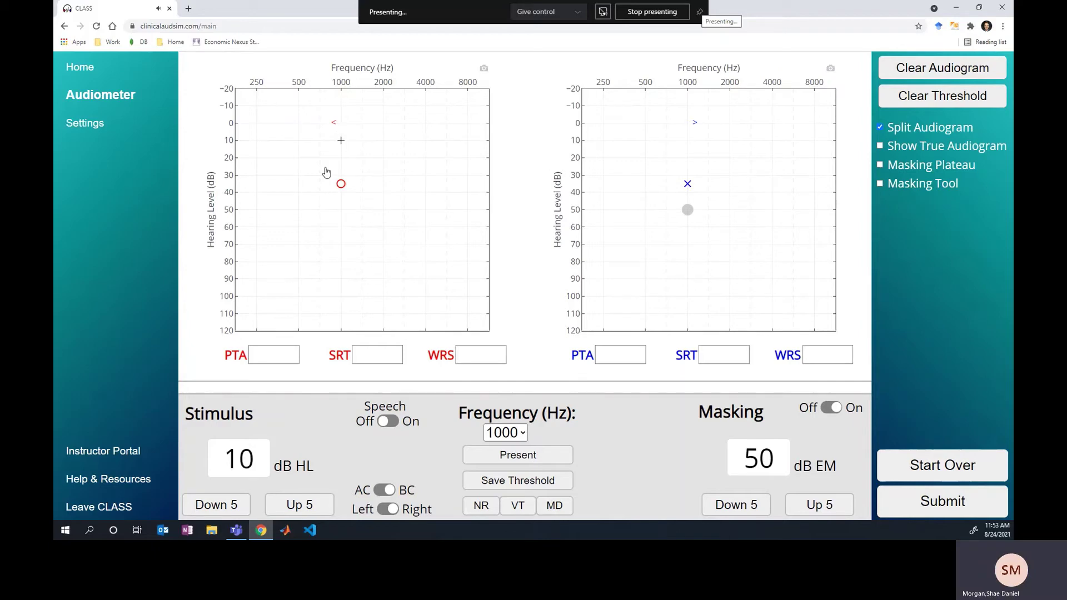
{"action": "key", "text": "space"}
{"action": "key", "text": "Page_Up"}
{"action": "key", "text": "space"}
Present the tone at 15 dB HL with 55 and 60 dB EM masking, and at 20 dB HL with 60 dB EM
{"action": "key", "text": "Up"}
{"action": "key", "text": "space"}
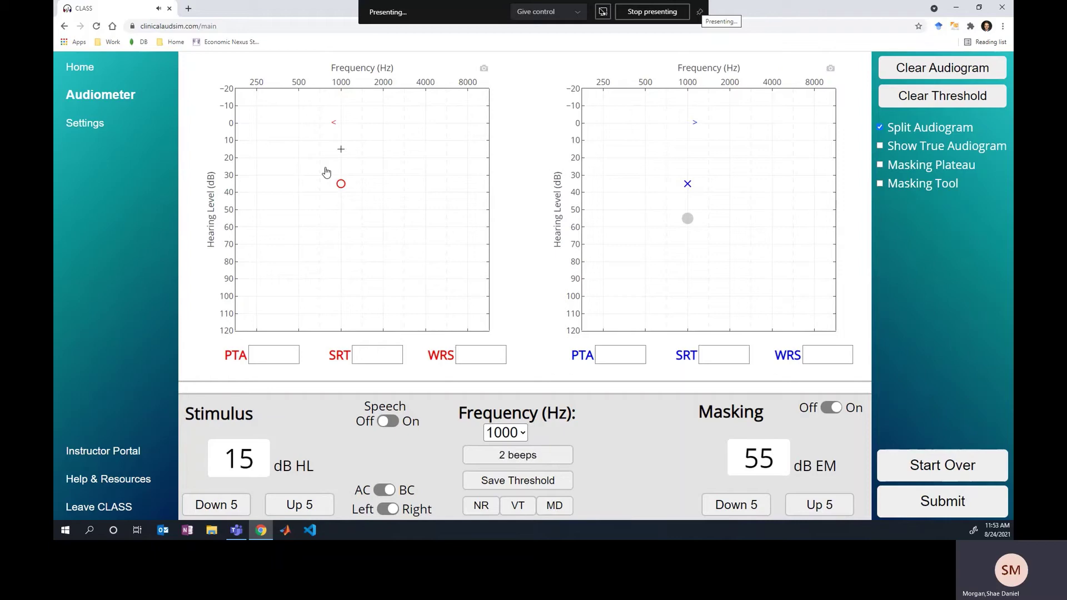
{"action": "key", "text": "Page_Up"}
{"action": "key", "text": "space"}
{"action": "key", "text": "Up"}
{"action": "key", "text": "space"}
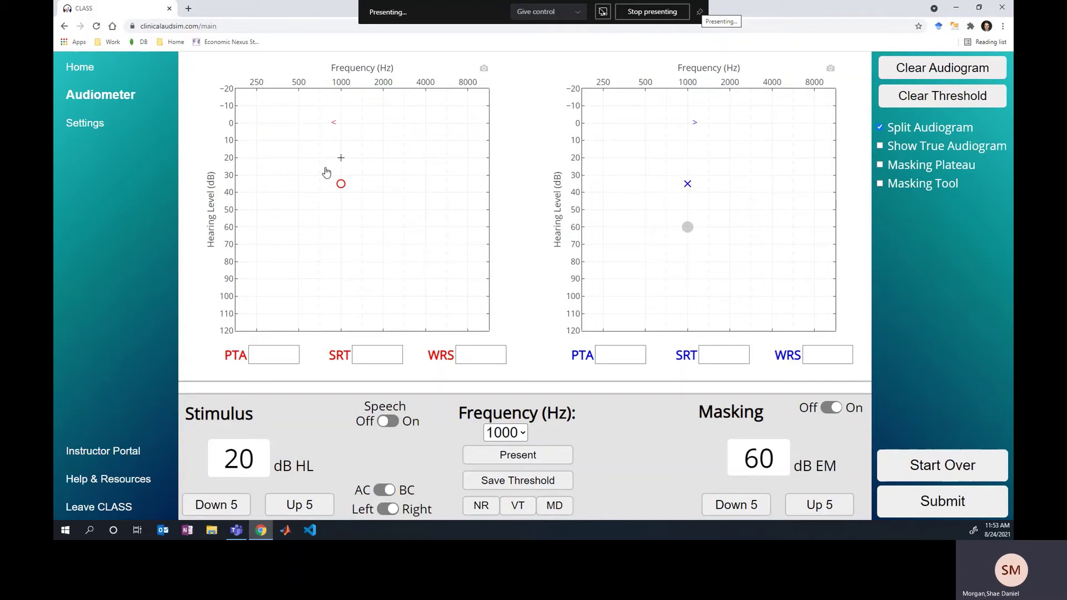
Lower the stimulus level to 0 dB HL and raise the masking level to 85 dB EM
{"action": "key", "text": "Down"}
{"action": "key", "text": "Down"}
{"action": "key", "text": "Down"}
{"action": "key", "text": "Down"}
{"action": "key", "text": "Right"}
{"action": "key", "text": "Right"}
{"action": "key", "text": "Right"}
{"action": "key", "text": "Right"}
{"action": "key", "text": "Right"}
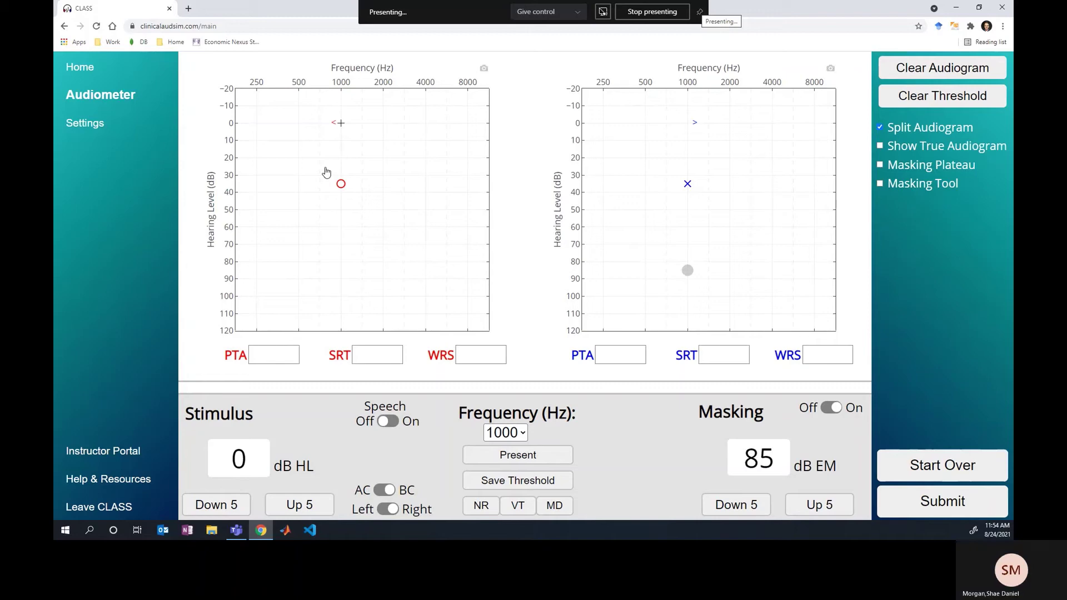
Lower the masking level to 45 dB EM
{"action": "key", "text": "Left"}
{"action": "key", "text": "Left"}
{"action": "key", "text": "Left"}
{"action": "key", "text": "Left"}
{"action": "key", "text": "Left"}
{"action": "key", "text": "Left"}
{"action": "key", "text": "Left"}
{"action": "key", "text": "Left"}
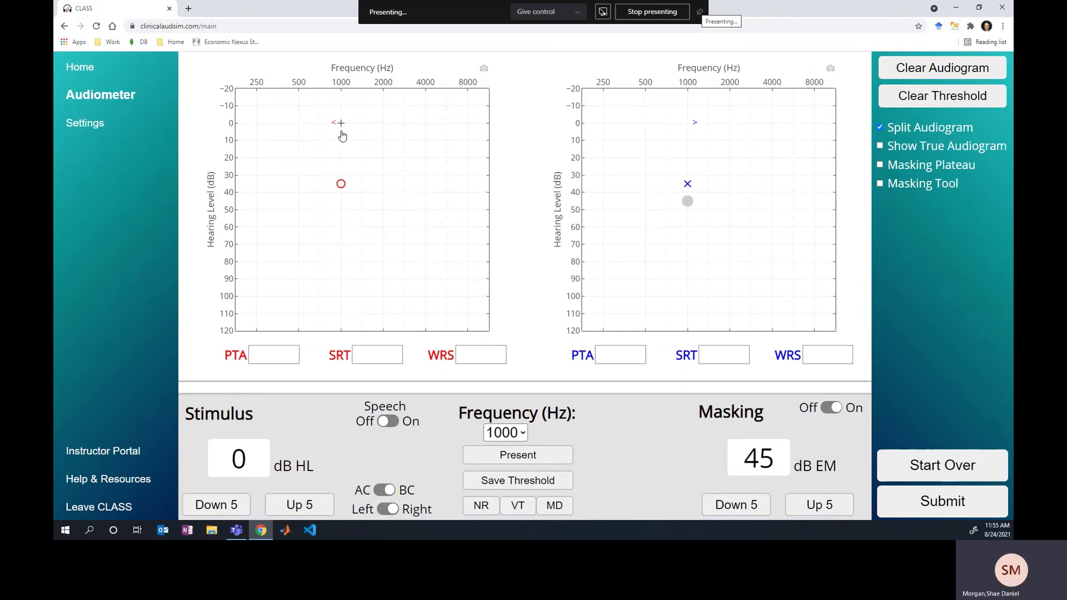
Display the Masking Tool and present the tone at 0 and 5 dB HL with 45 dB EM masking
{"action": "left_click", "coordinate": [879, 185]}
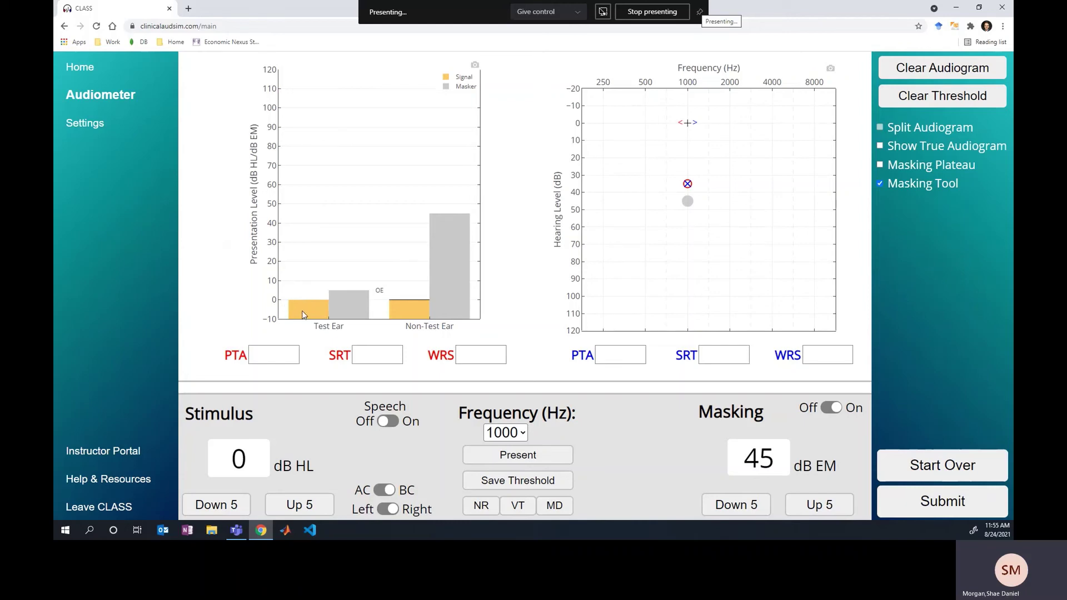
{"action": "key", "text": "space"}
{"action": "key", "text": "Up"}
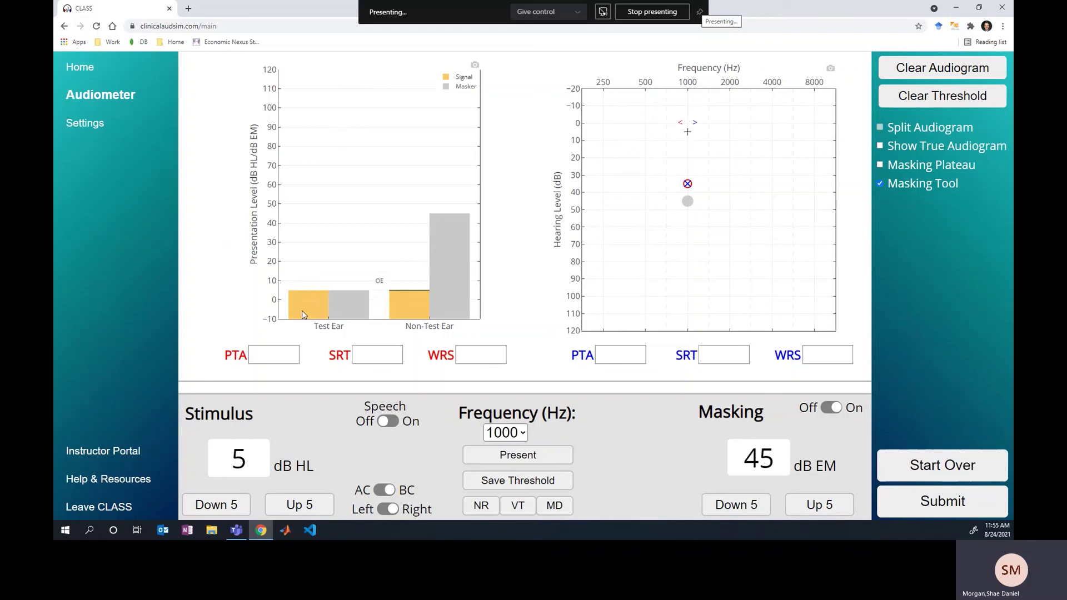
{"action": "key", "text": "space"}
Raise masking and stimulus alternately in 5 dB steps to 65 dB EM and 20 dB HL, and show the true audiogram
{"action": "key", "text": "Right"}
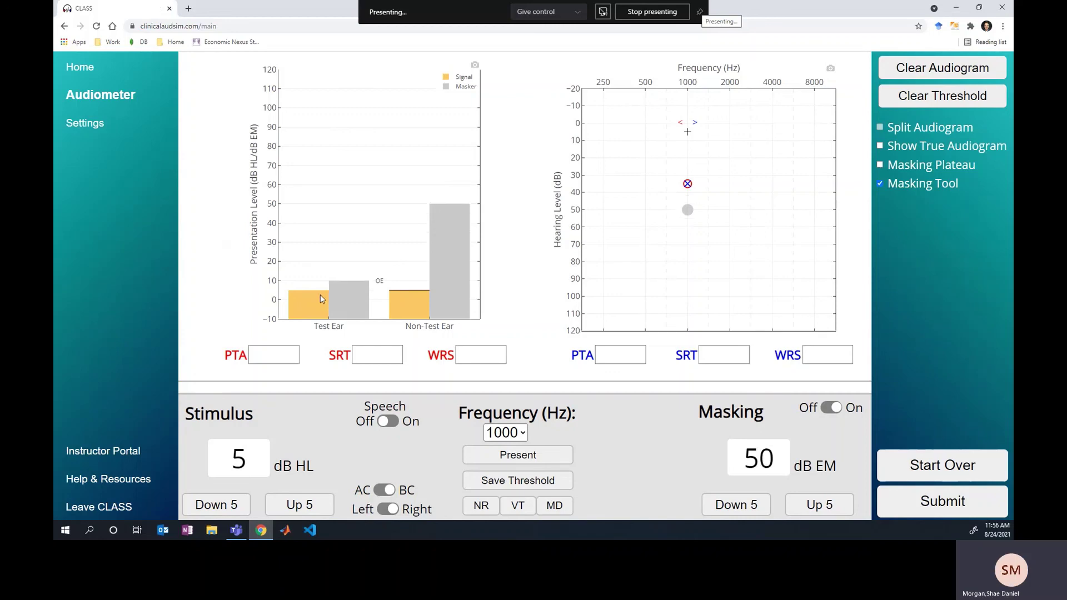
{"action": "key", "text": "Up"}
{"action": "key", "text": "Right"}
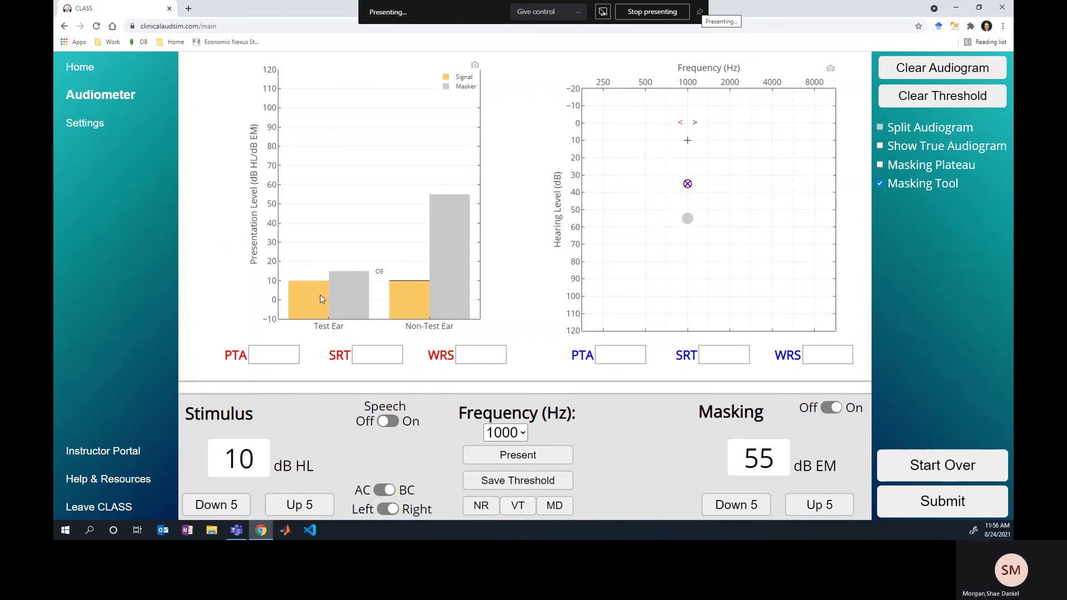
{"action": "key", "text": "Up"}
{"action": "key", "text": "Right"}
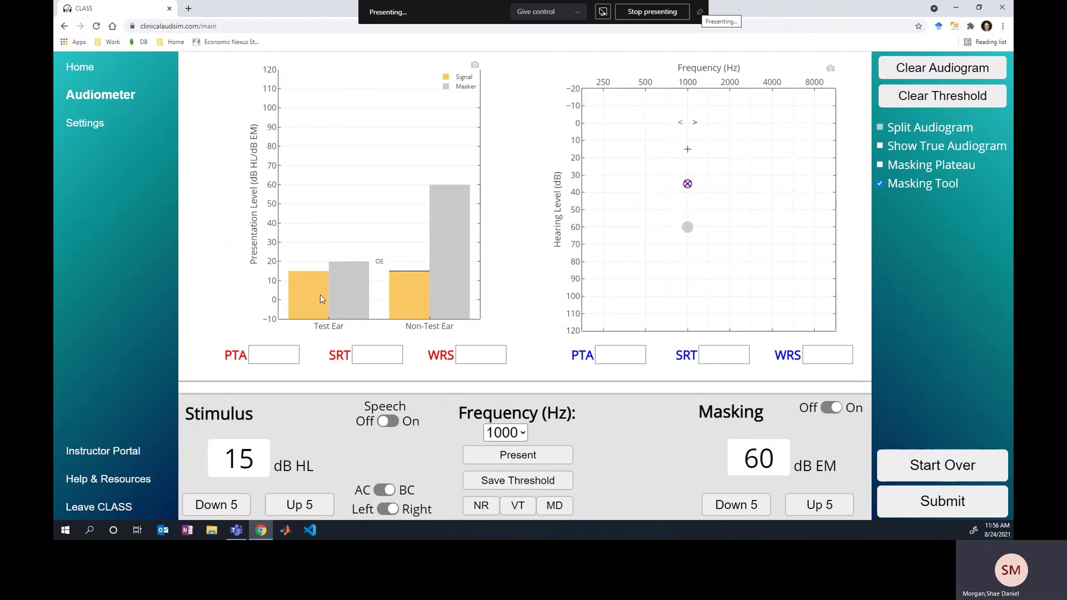
{"action": "key", "text": "Up"}
{"action": "key", "text": "Right"}
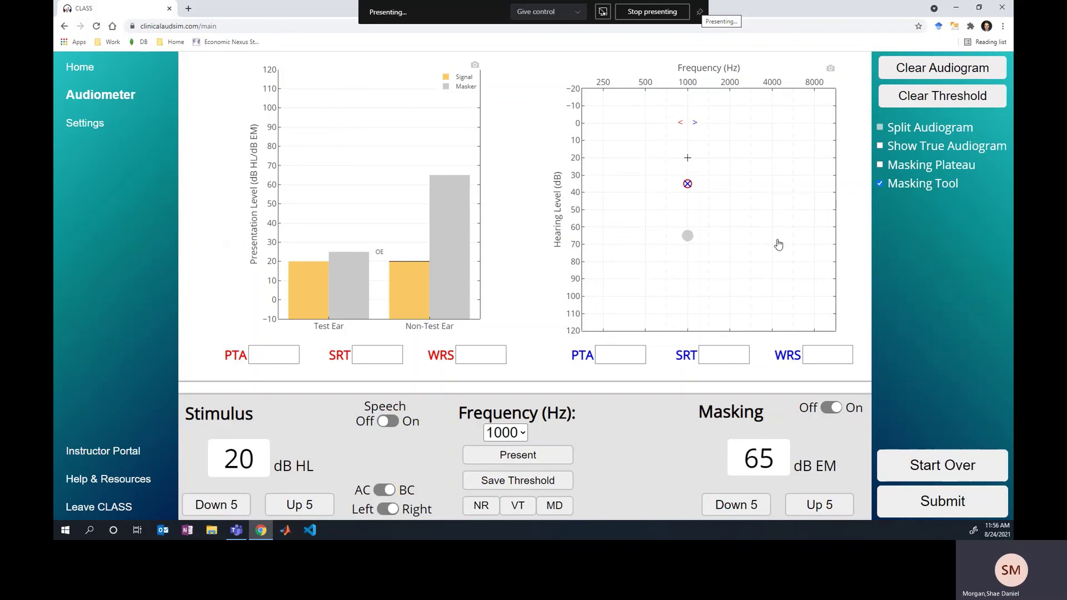
{"action": "left_click", "coordinate": [881, 145]}
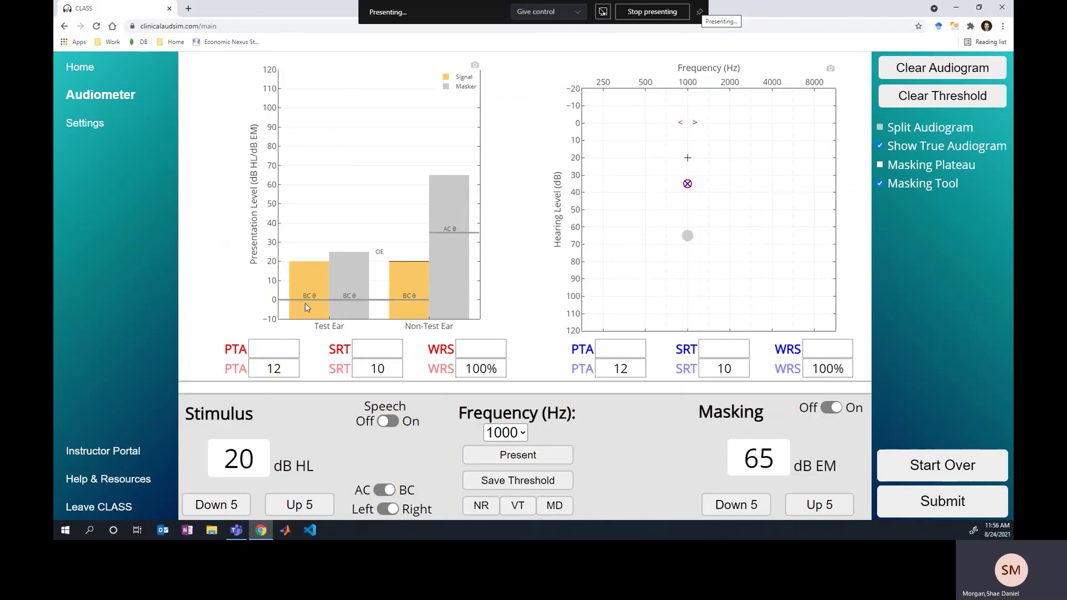